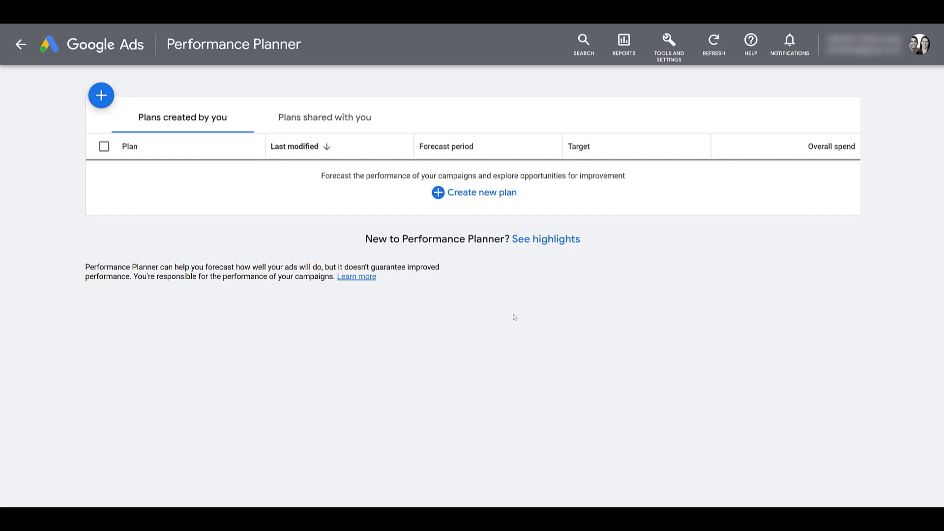
click(660, 63)
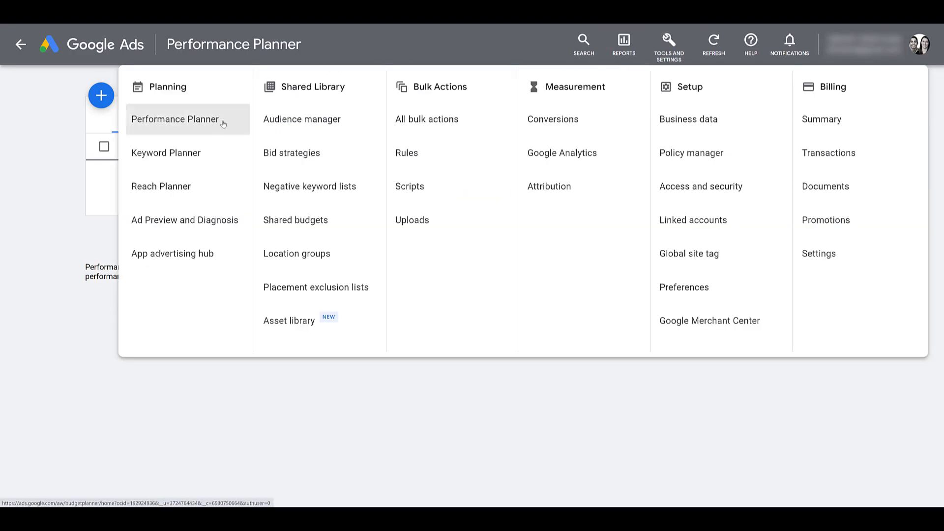
click(77, 191)
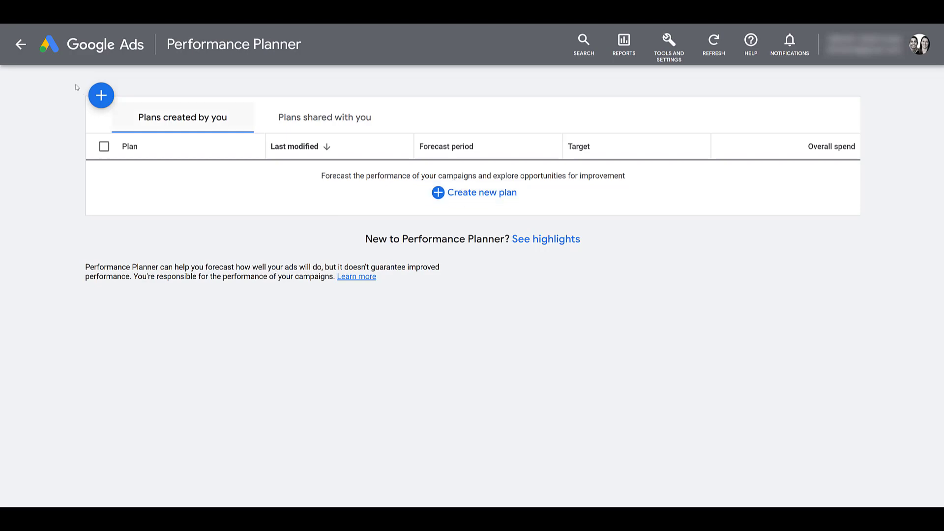
click(108, 103)
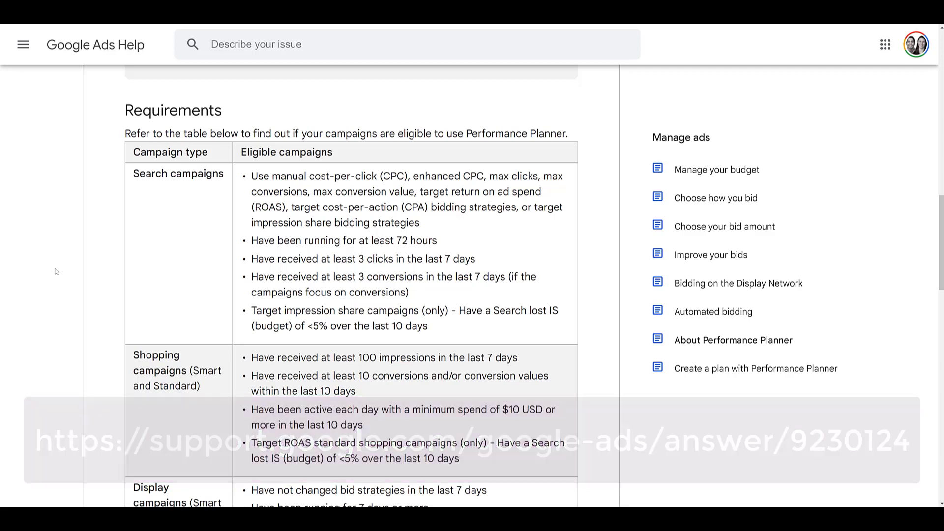
Step: Scroll through the help article's Requirements table to read each campaign type's eligibility rules
scroll(56, 272, down, 2)
scroll(55, 271, down, 4)
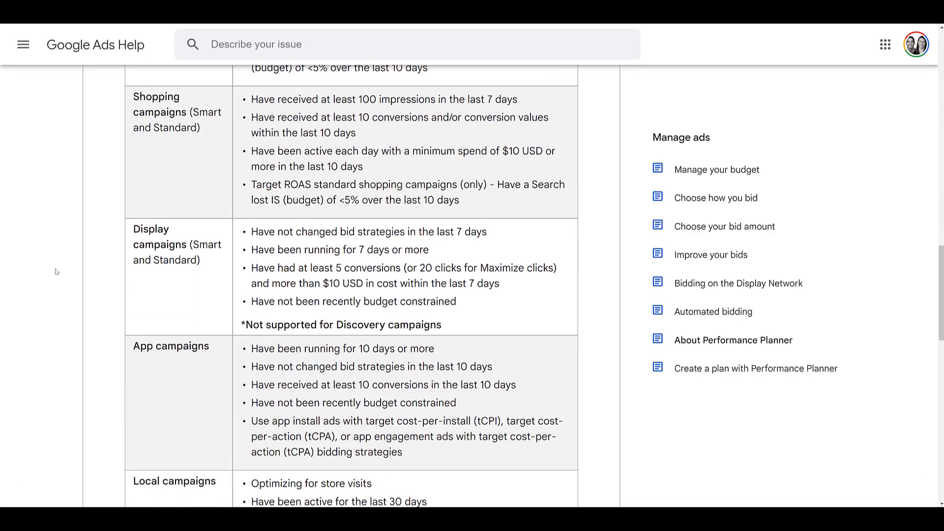
scroll(56, 271, down, 5)
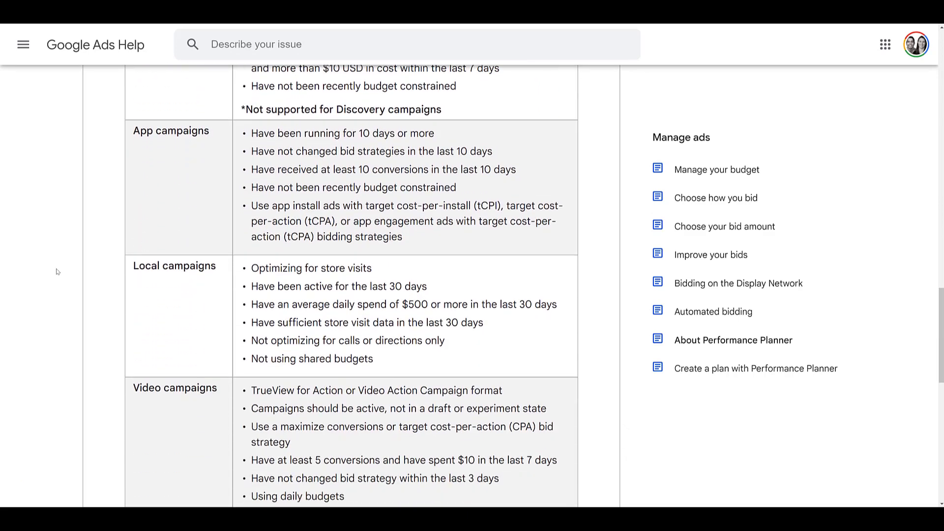
scroll(56, 271, down, 4)
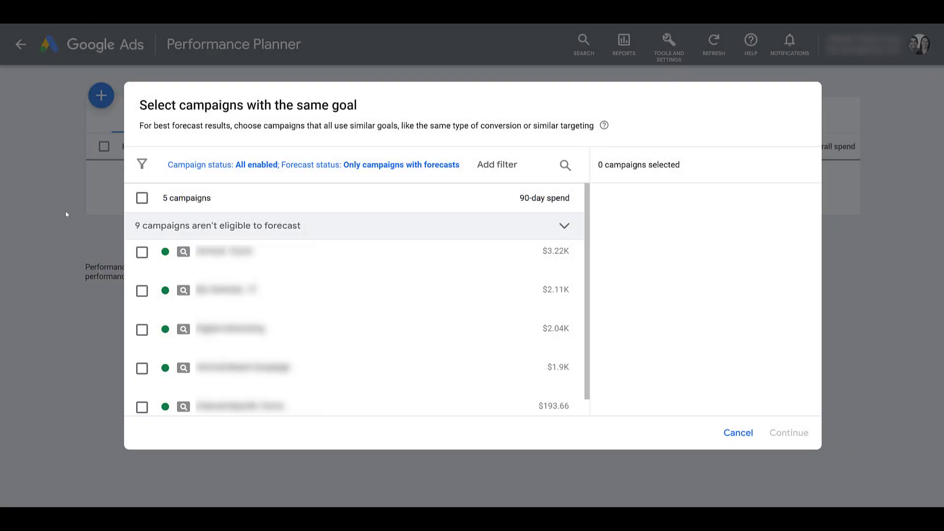
Step: Choose the campaigns with $3.22K, $2.11K and $1.9K spend for the plan and continue
click(141, 252)
click(142, 290)
click(141, 368)
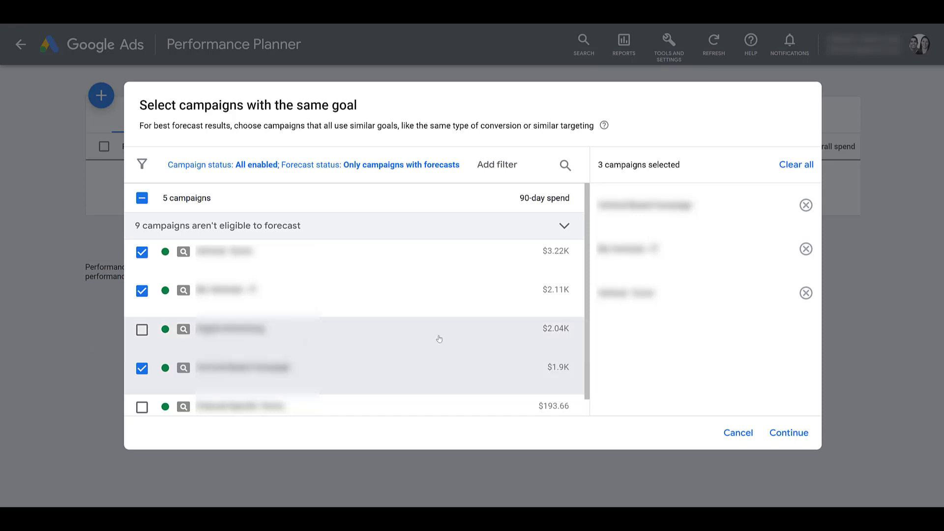
click(780, 433)
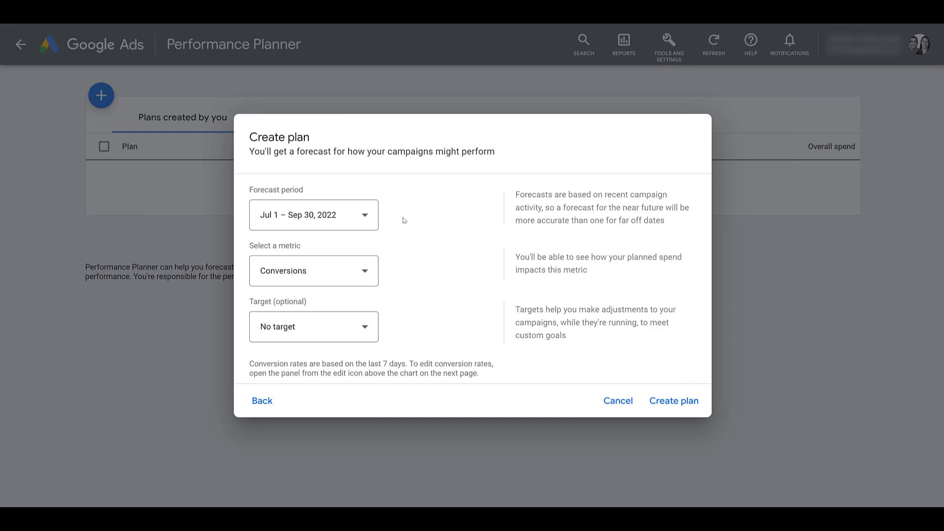
click(365, 218)
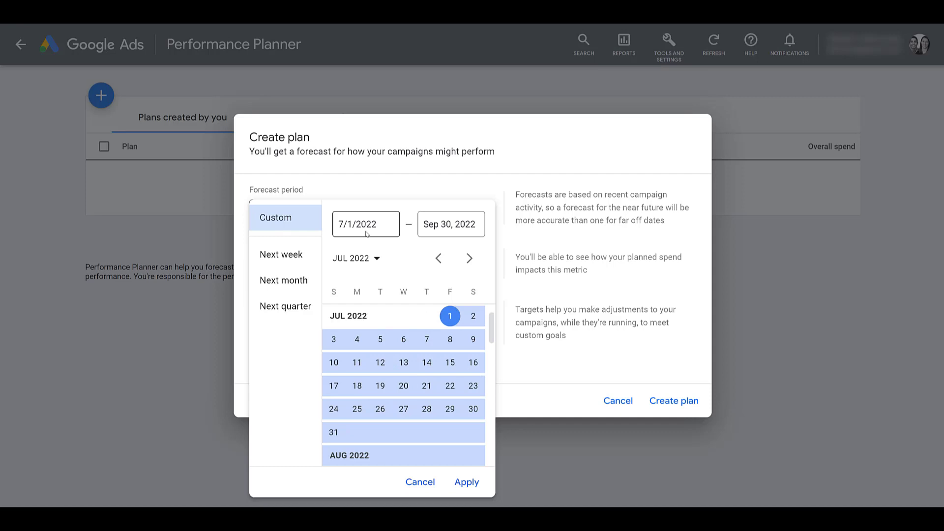
click(301, 254)
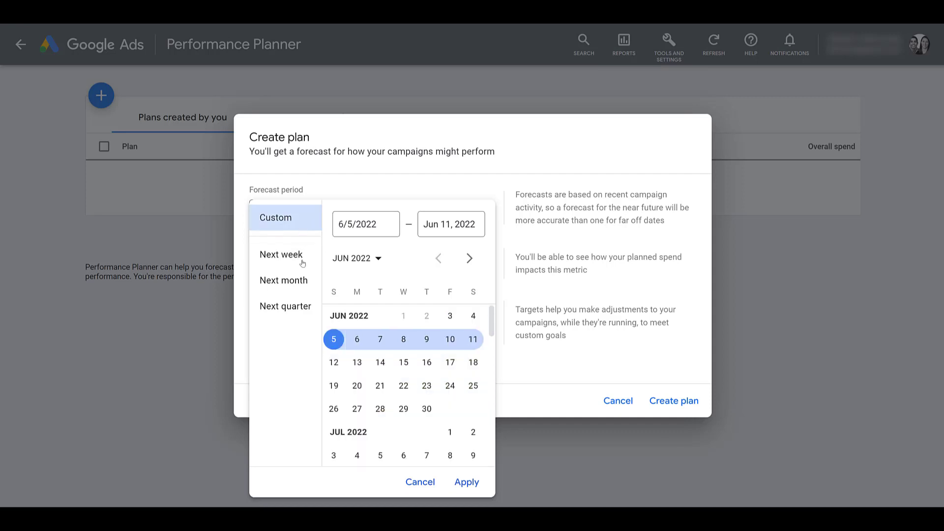
click(299, 284)
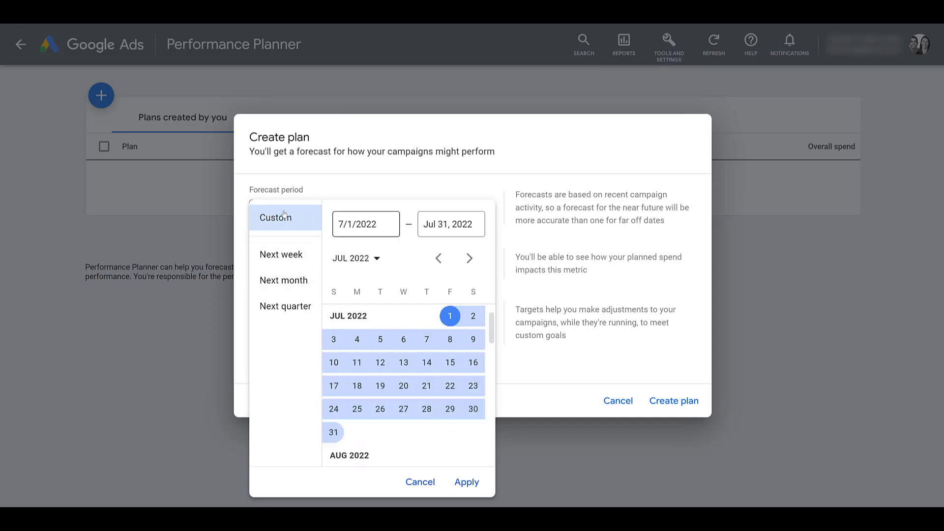
click(298, 306)
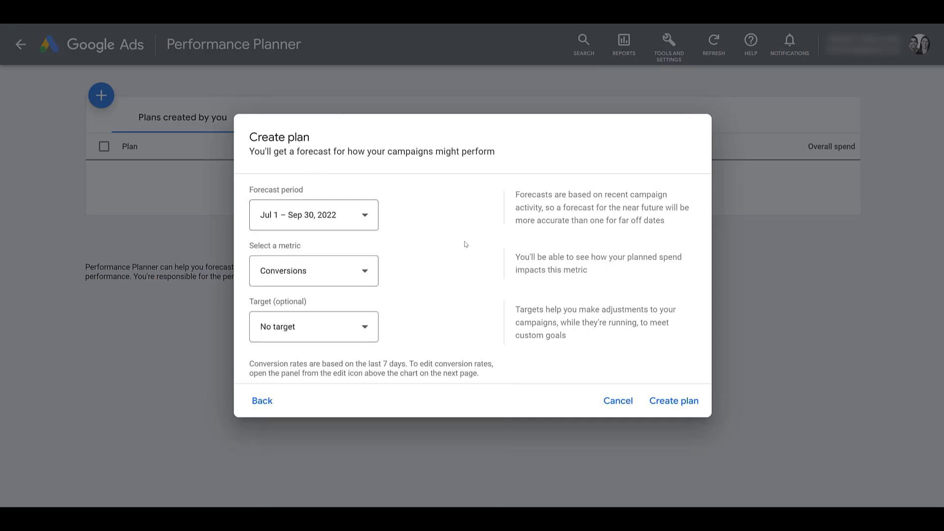
click(365, 274)
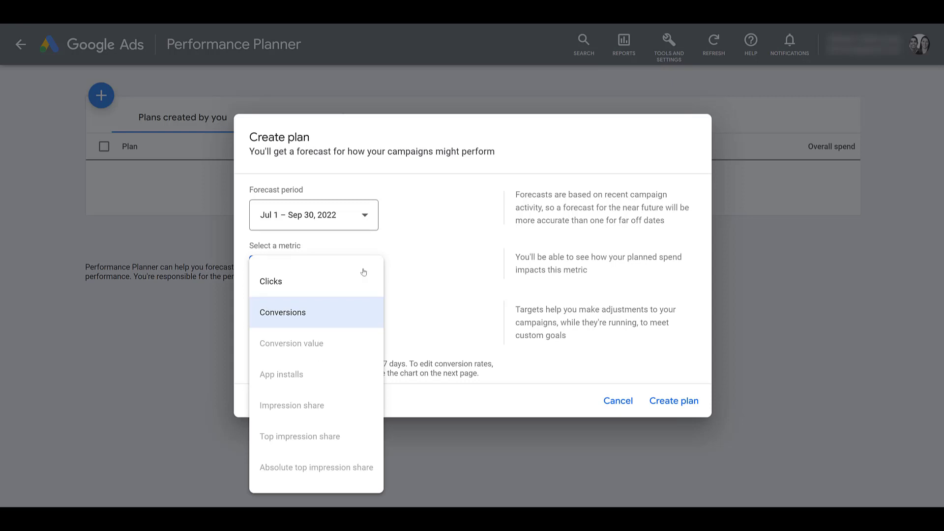
Step: Keep Conversions as the metric, set a target of 80 conversions, and create the plan
click(339, 321)
click(339, 323)
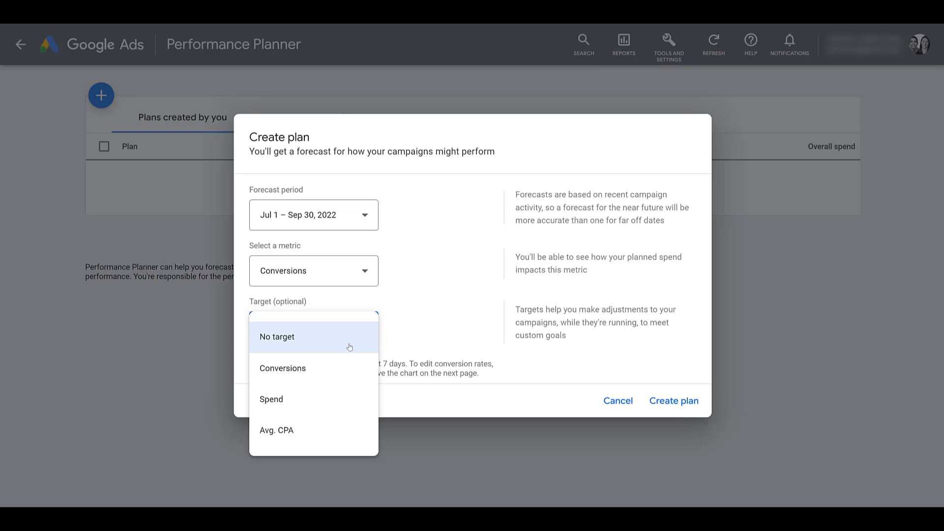
click(344, 374)
click(445, 329)
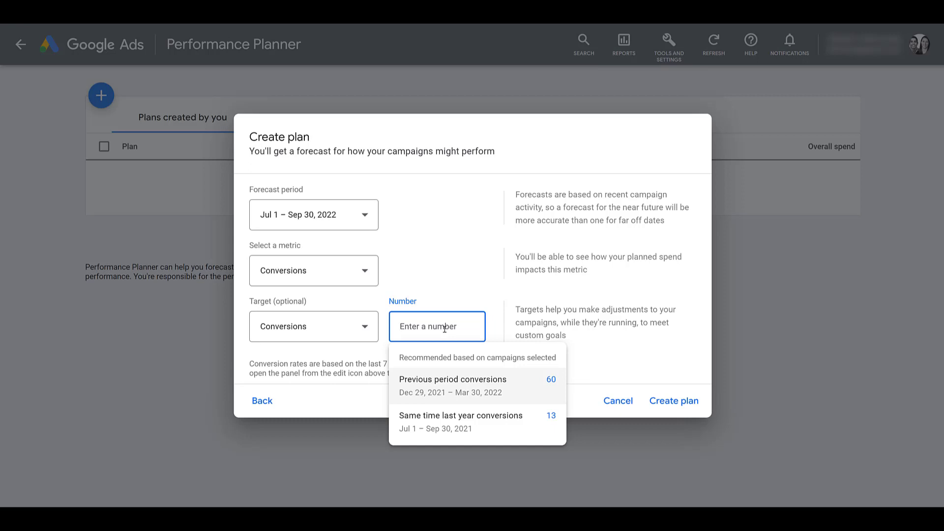
text(80)
click(496, 340)
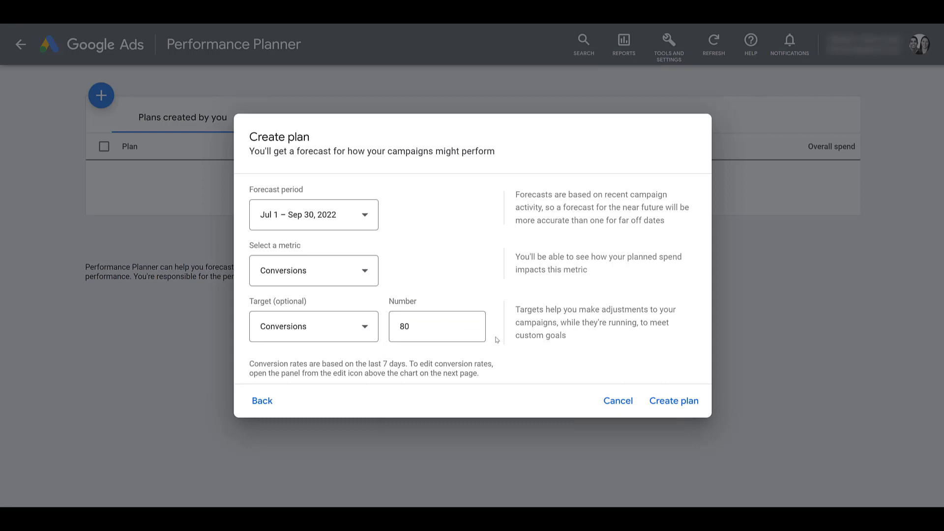
click(669, 401)
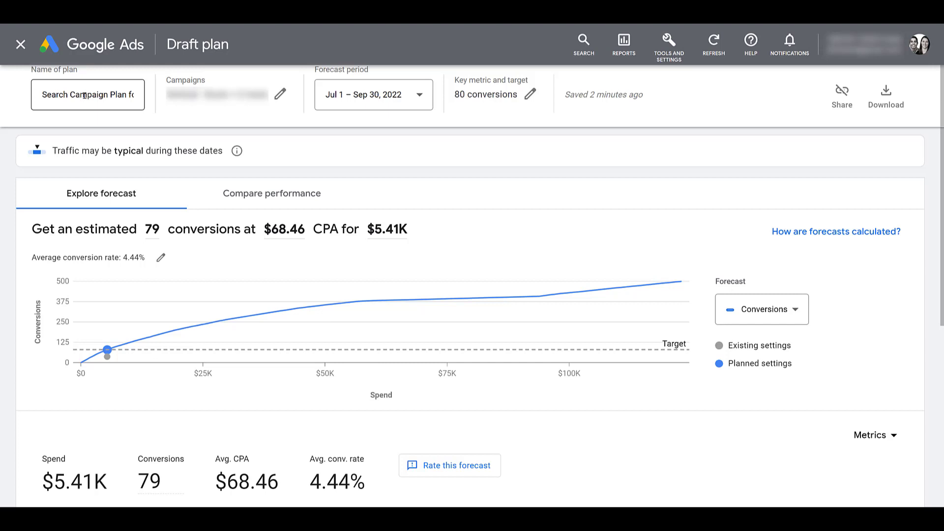
Step: Reopen the draft plan's campaign selection to review the chosen campaigns
click(281, 96)
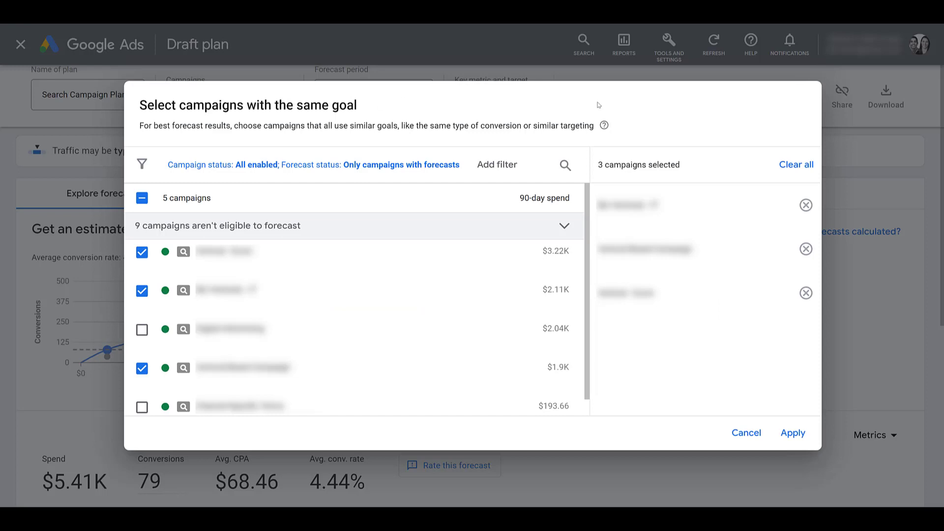
Step: Dismiss the campaign selection unchanged, returning to the draft plan's forecast
click(755, 436)
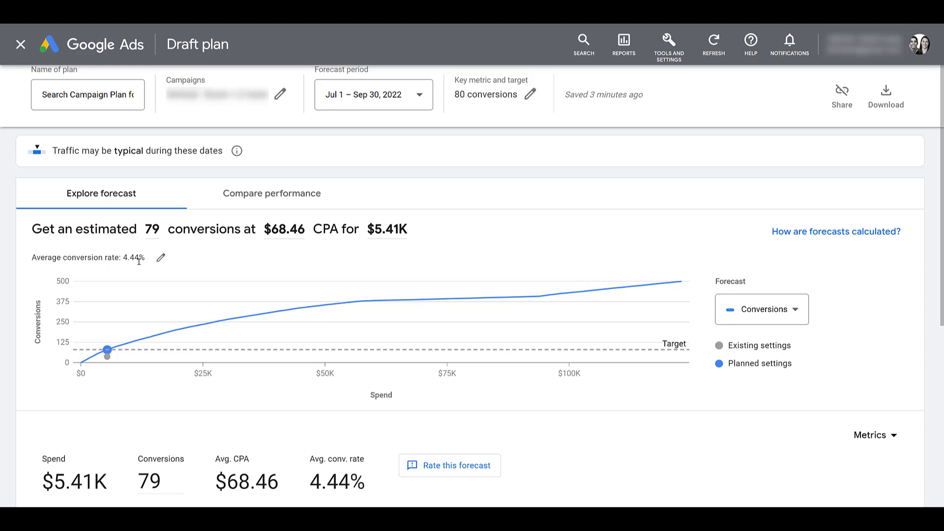
mouse_move(107, 355)
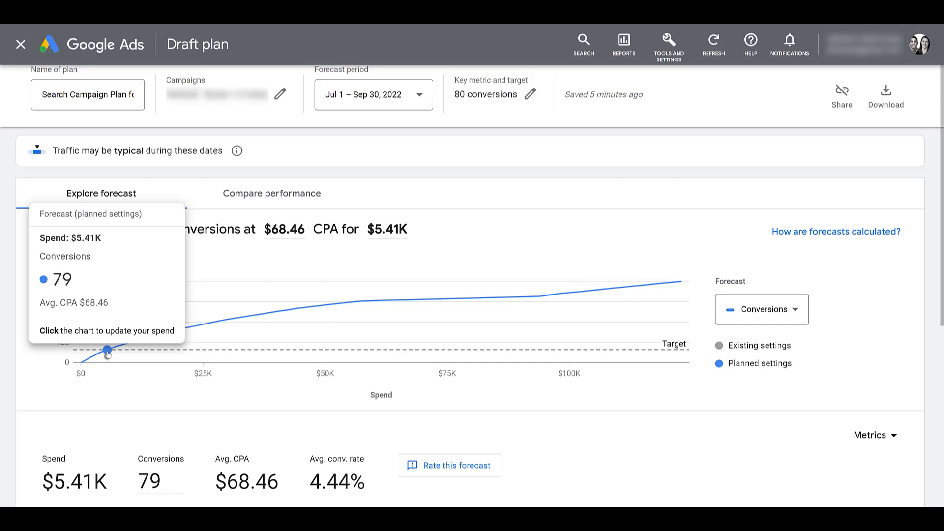
Step: Open the Conversion rate adjustment panel for the 4.44% average conversion rate
click(161, 258)
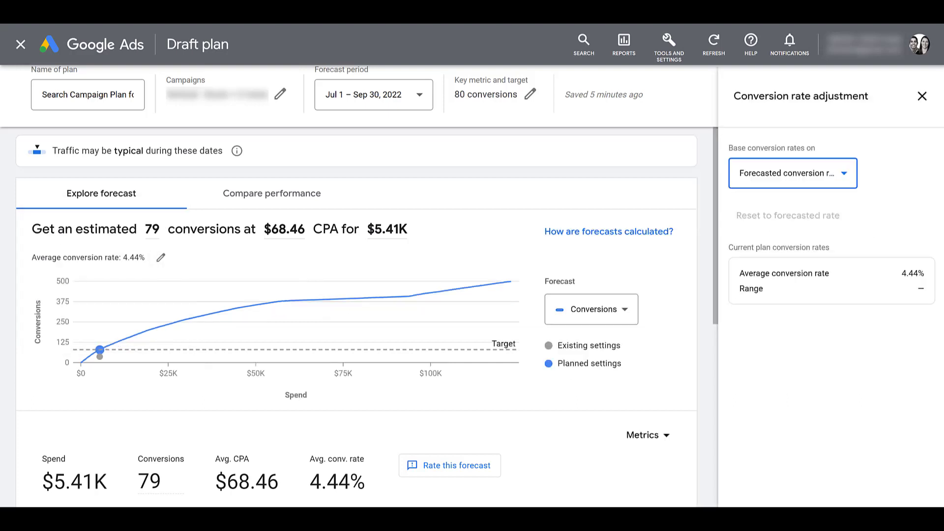
Step: Try basing conversion rates on historical data and look at the past-period options
click(809, 186)
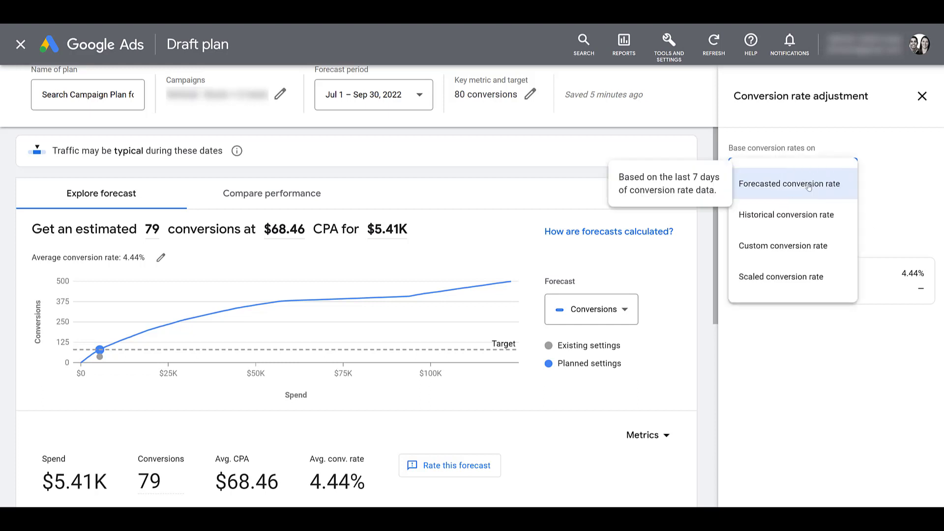
click(823, 222)
click(825, 254)
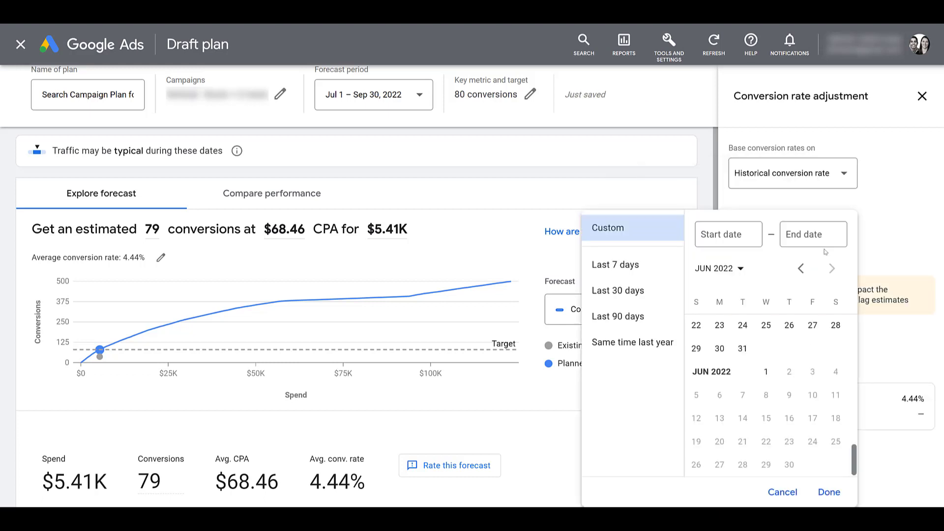
Step: Apply a 6% custom conversion rate, then reset to the original forecasted rate
click(881, 206)
click(836, 176)
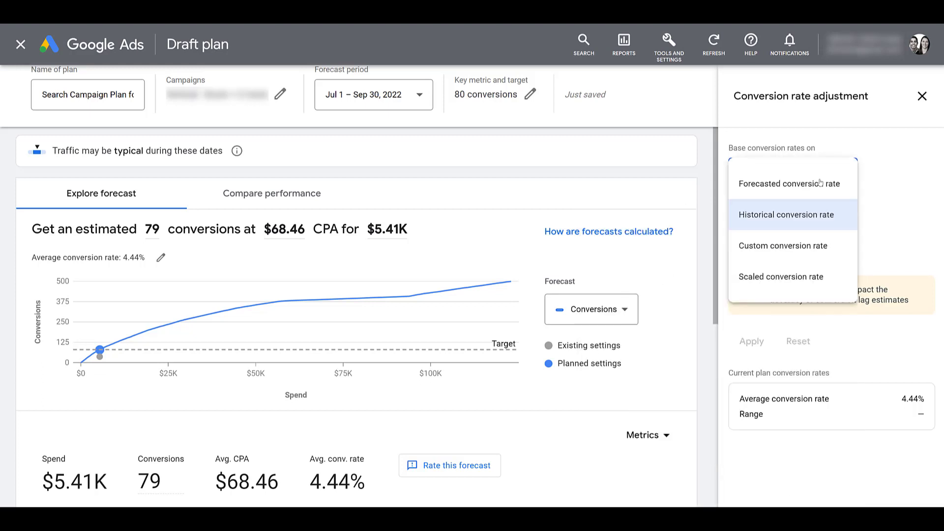
click(823, 249)
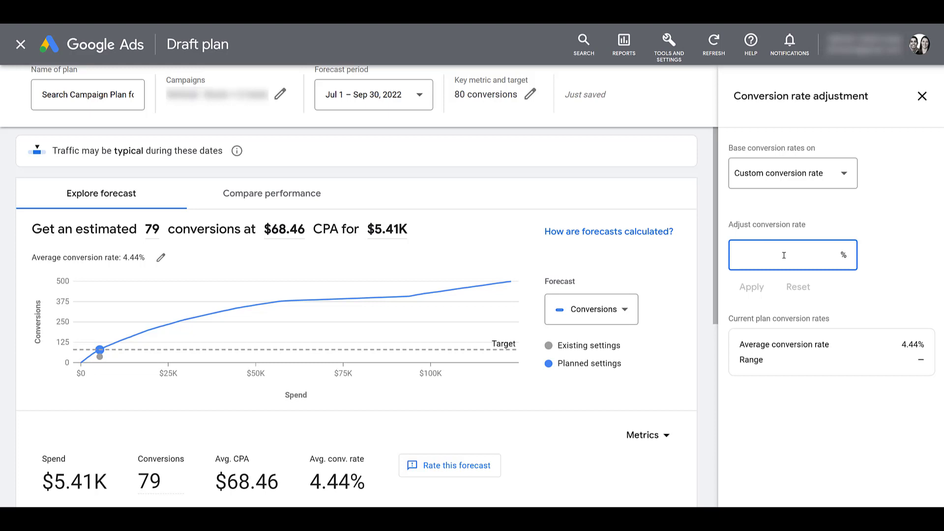
text(6)
click(757, 288)
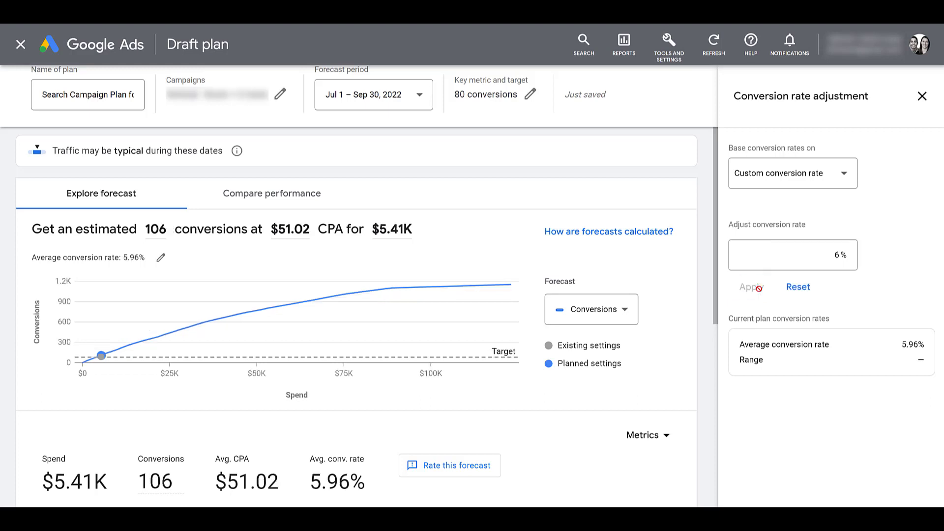
click(797, 290)
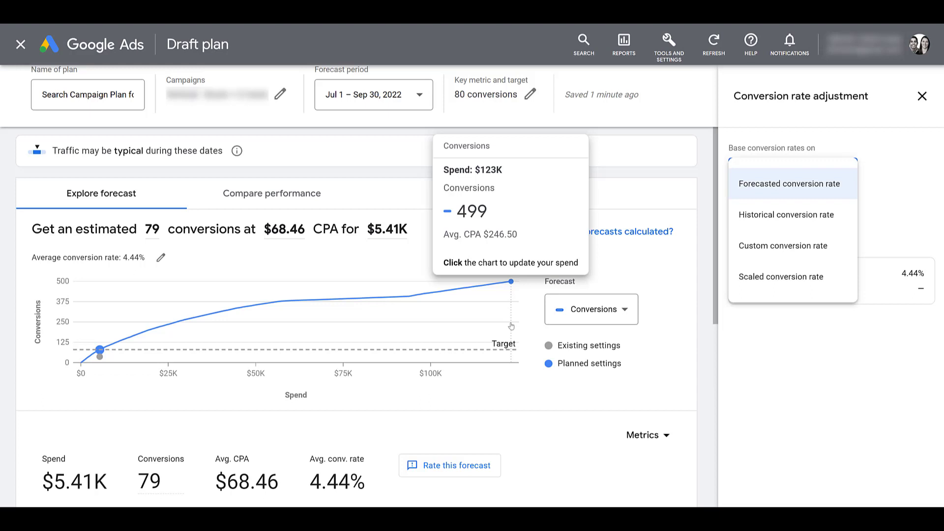
Step: Compare performance: Avg. CPA is $68.46 planned vs $145.72 existing and $286.31 past
click(289, 197)
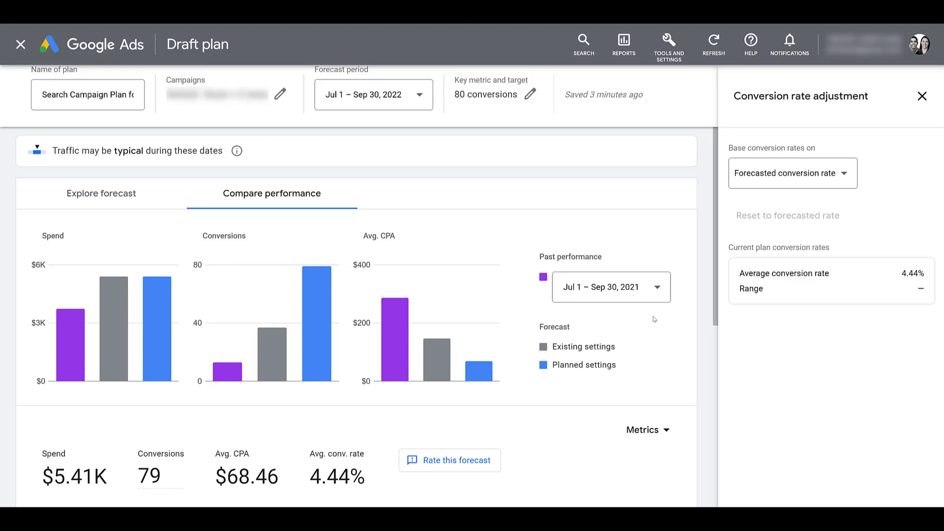
mouse_move(438, 355)
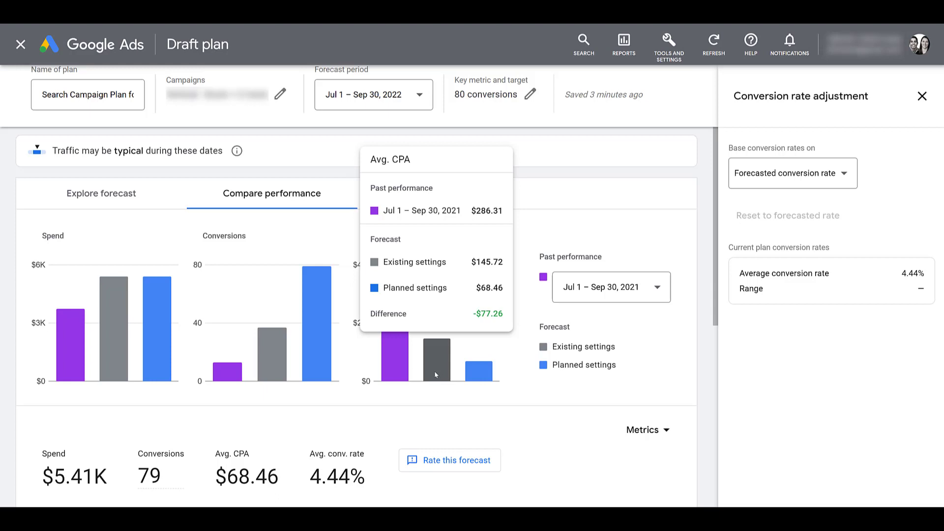
scroll(482, 379, down, 5)
scroll(482, 379, up, 2)
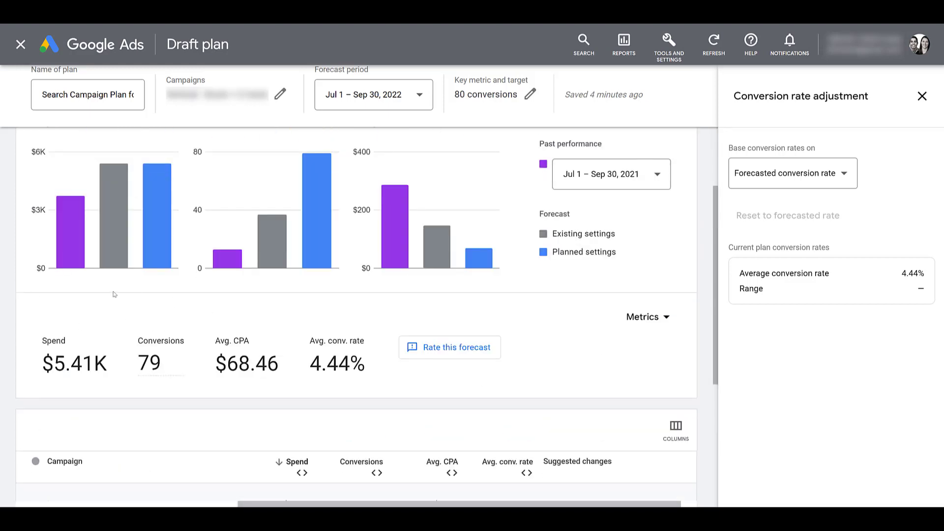
Step: Add Clicks (1.78K) and Avg. CPC ($3.04) to the forecast metrics summary
click(666, 318)
click(656, 197)
click(659, 223)
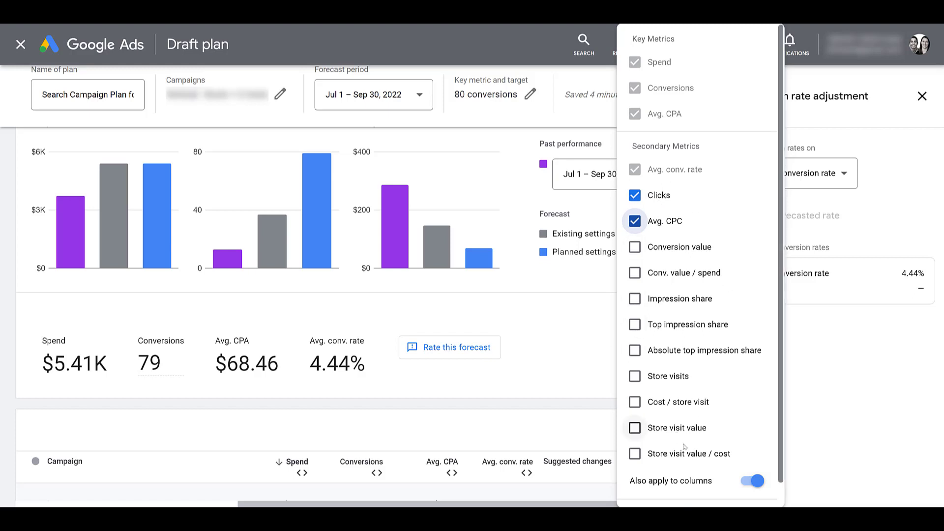
scroll(669, 445, down, 1)
click(749, 490)
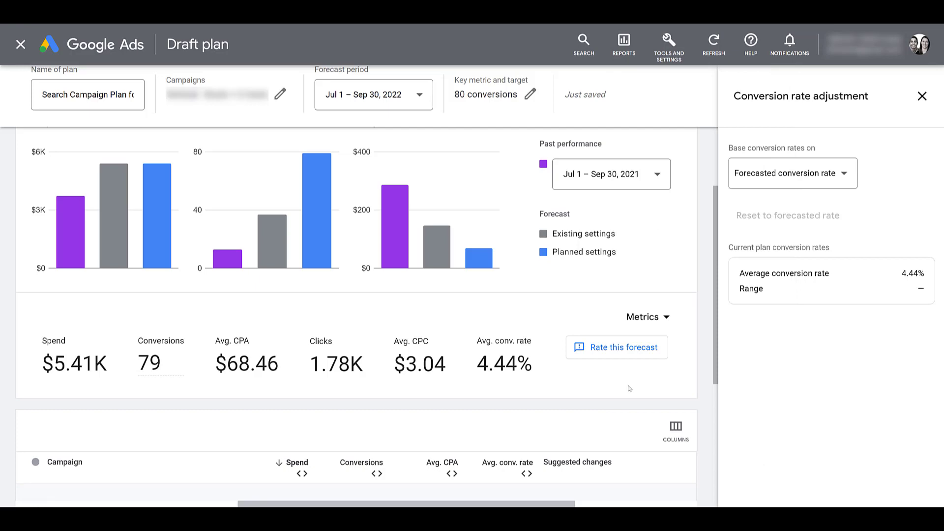
scroll(628, 389, down, 5)
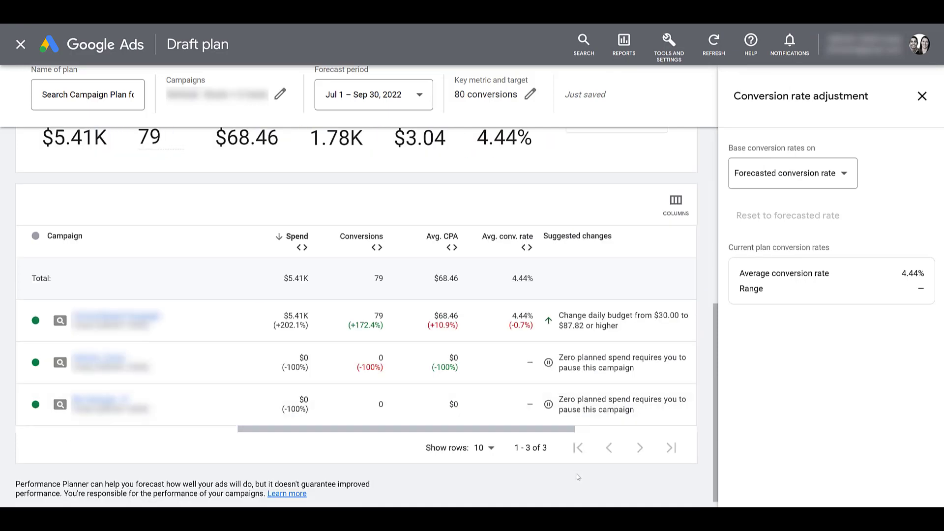
Step: Scroll back up the Performance Planner page
scroll(702, 412, up, 1)
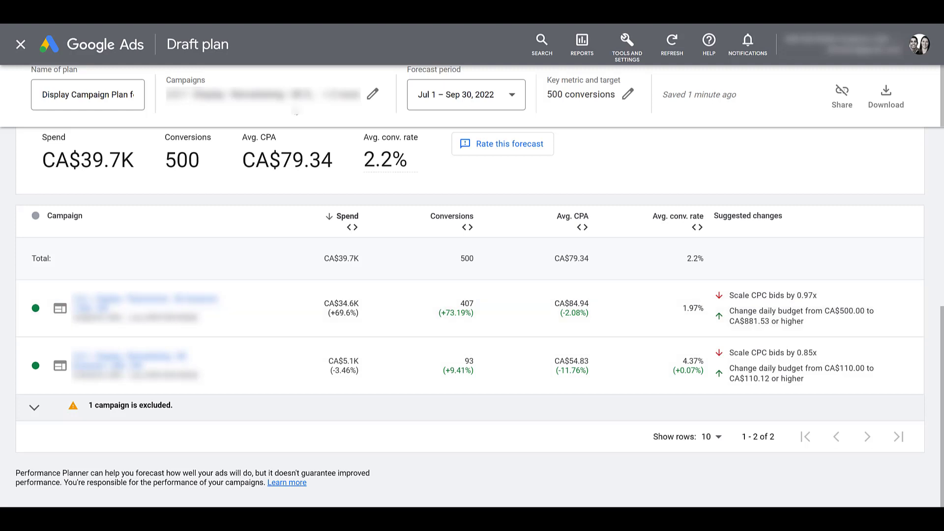
Step: Let the Display Forecast plan autosave, then scroll to its CA$39.7K split across two campaigns
mouse_move(360, 170)
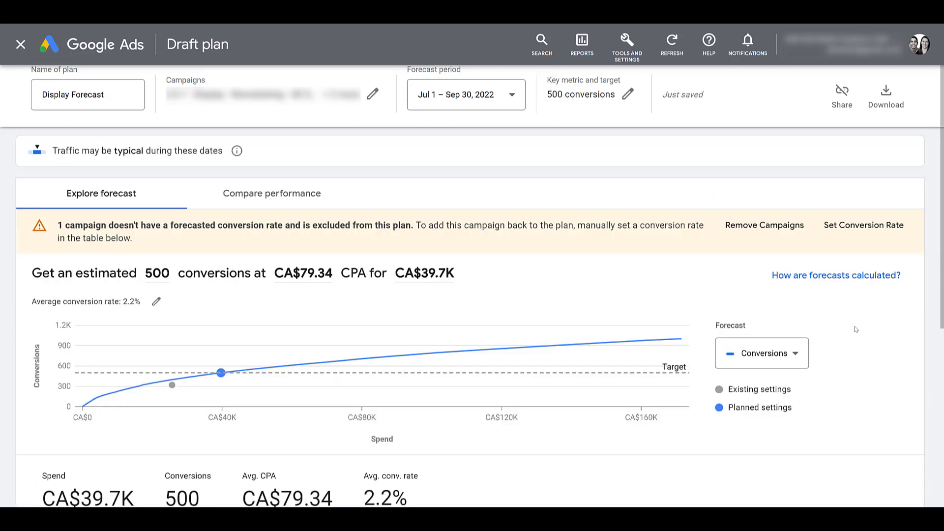
scroll(850, 330, down, 7)
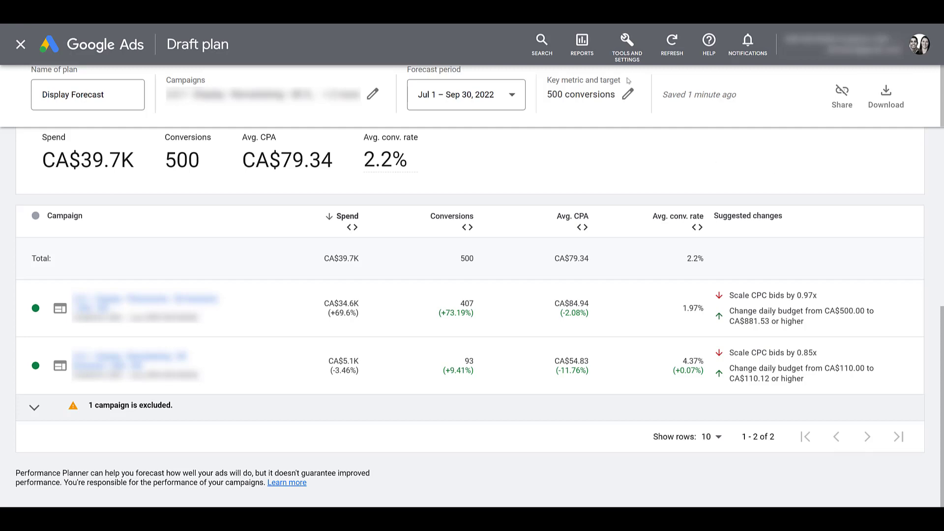
click(625, 55)
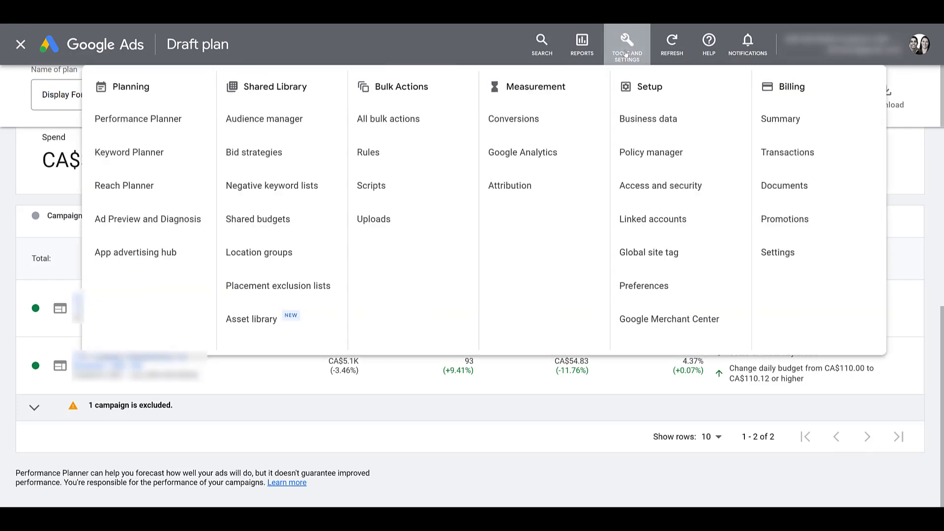
click(149, 125)
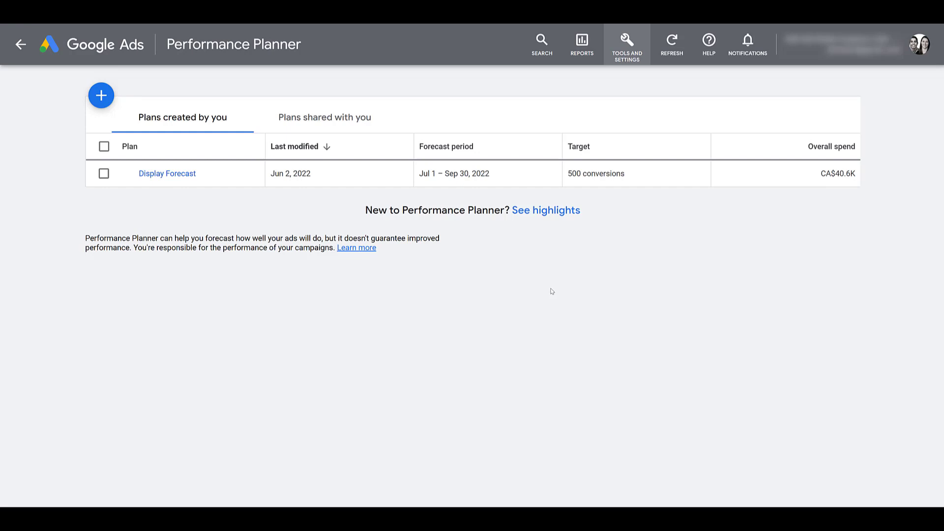
click(103, 173)
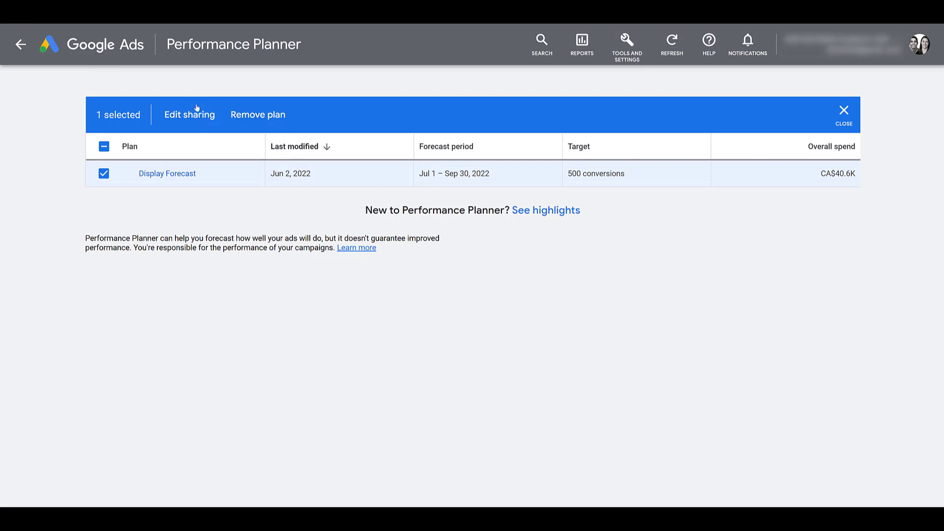
click(181, 175)
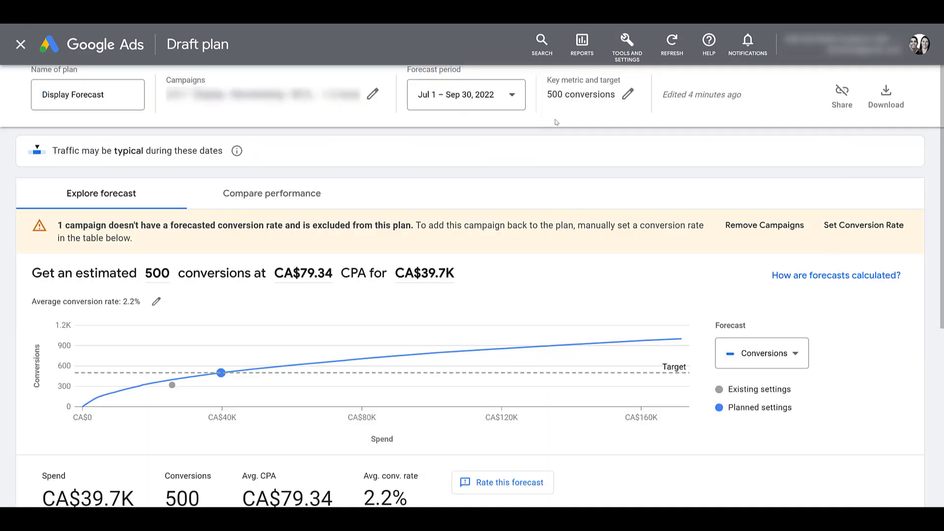
Step: Open the first display campaign (CA$34,569 spend, 407 conversions) and inspect its 1.97% conversion rate
scroll(551, 216, down, 7)
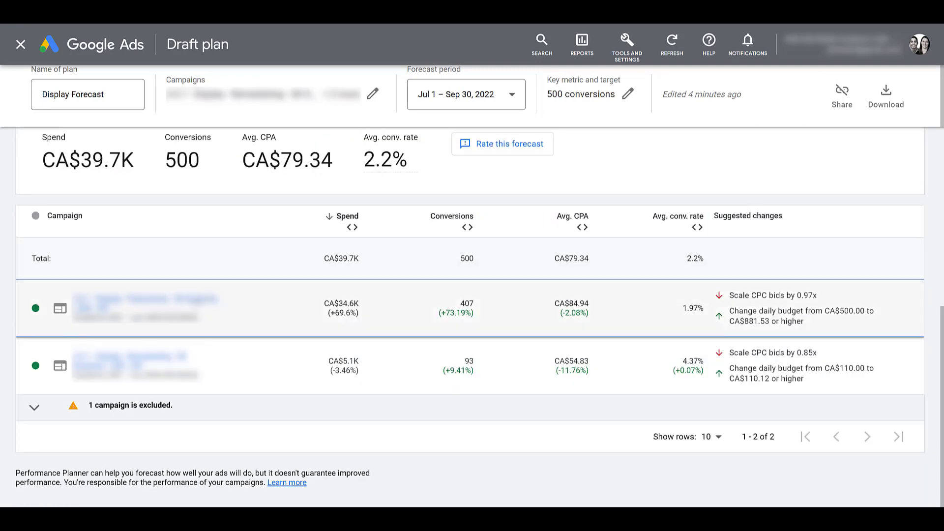
click(905, 315)
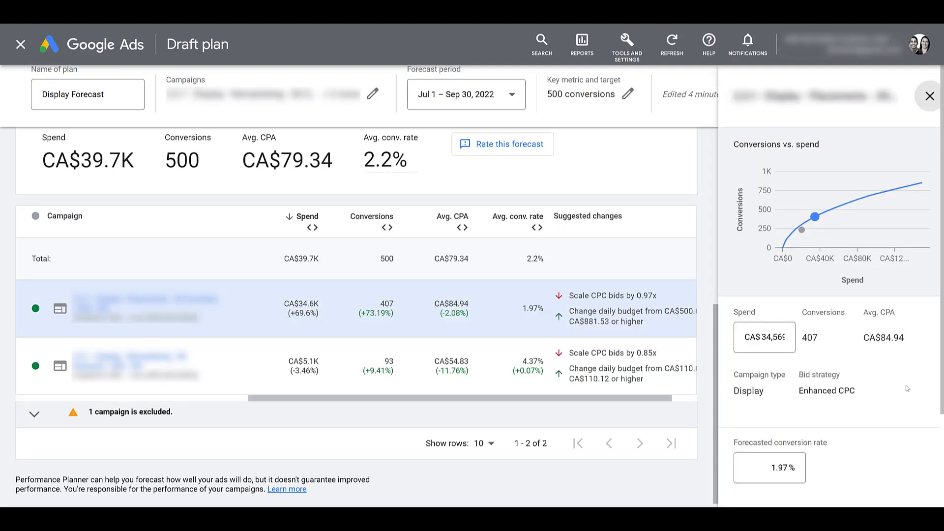
key(Tab)
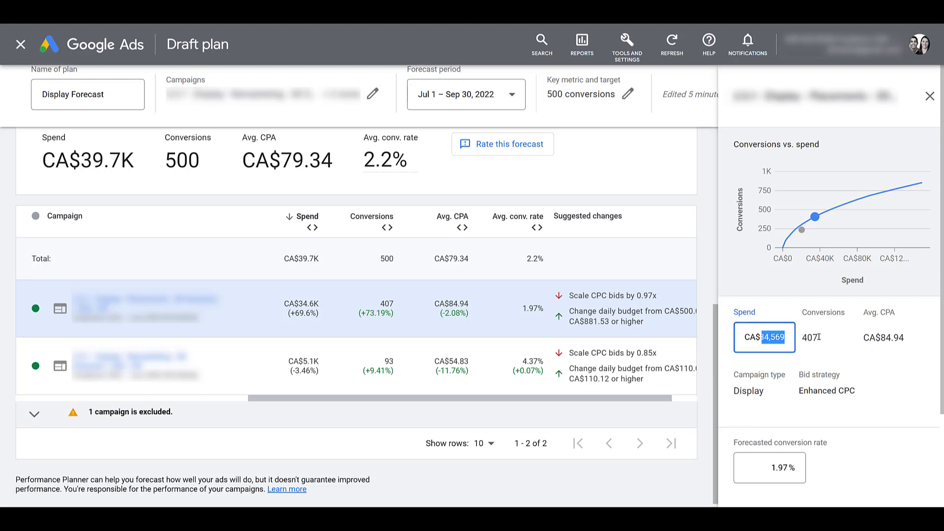
click(758, 466)
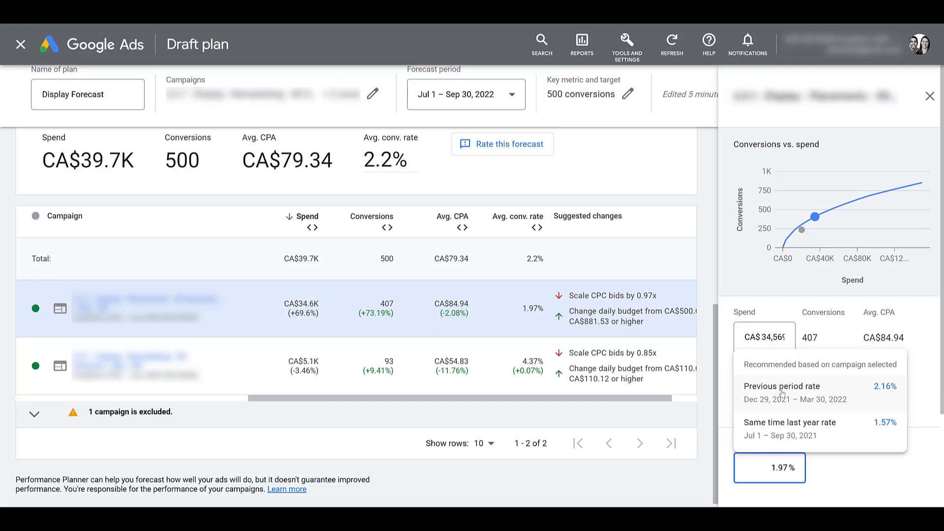
click(775, 467)
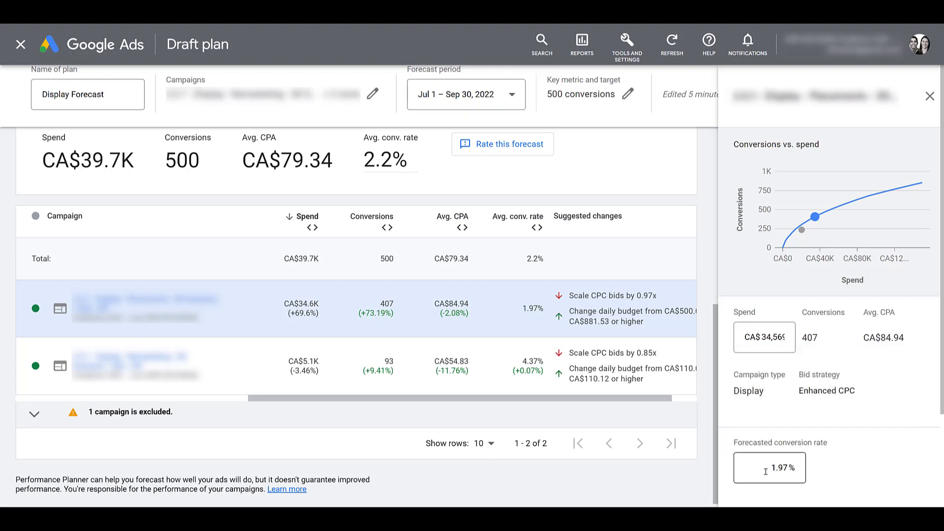
click(767, 470)
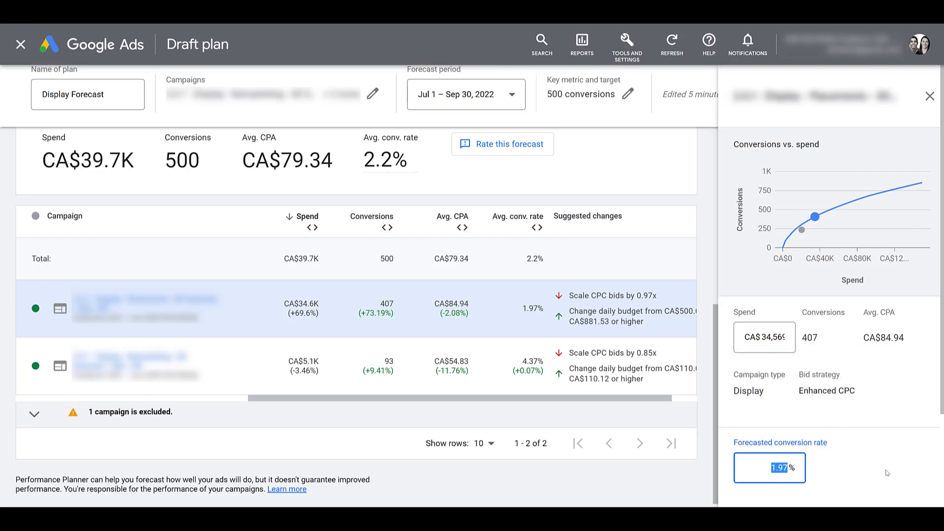
scroll(881, 452, down, 3)
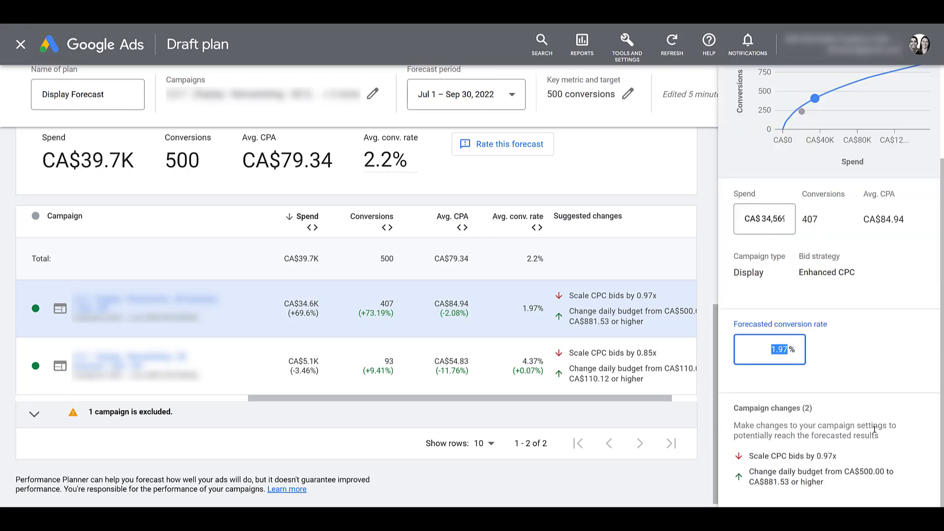